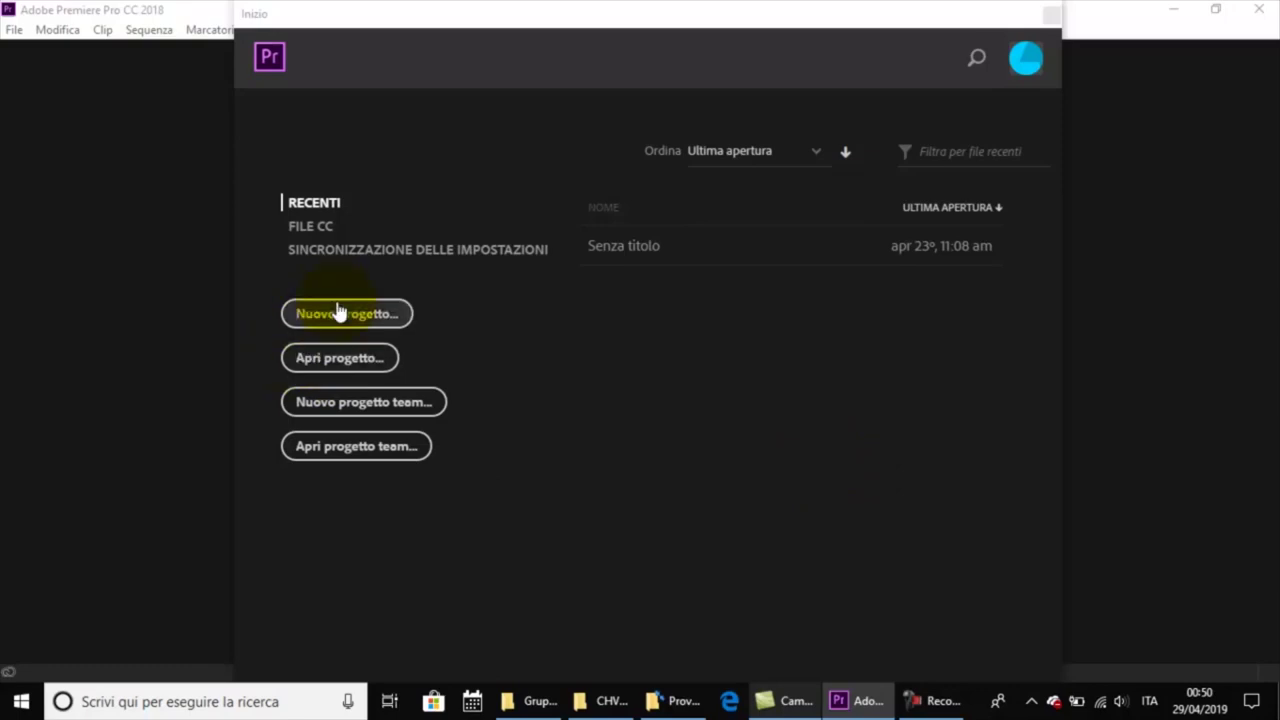
Create a new project located in Desktop\Prove video and dock the Project panel at the upper left
{"action": "left_click", "coordinate": [338, 314]}
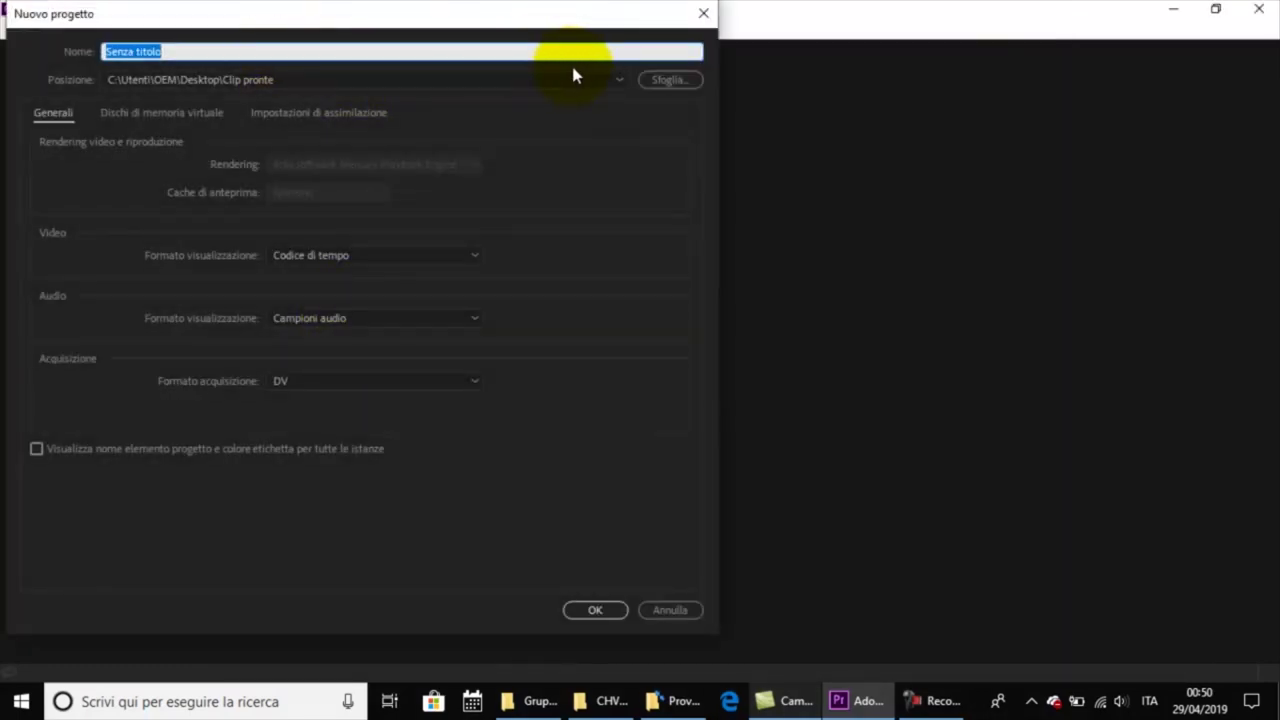
{"action": "left_click", "coordinate": [655, 80]}
{"action": "left_click", "coordinate": [441, 244]}
{"action": "left_click", "coordinate": [491, 449]}
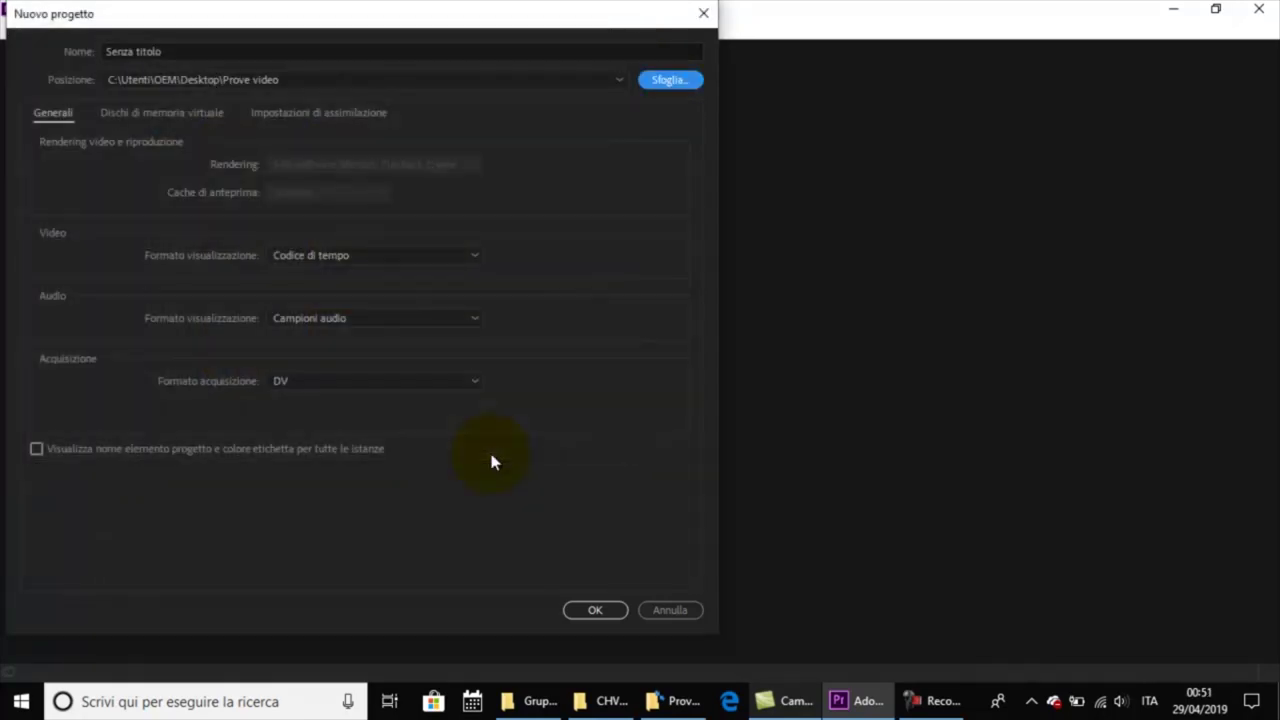
{"action": "left_click", "coordinate": [592, 613]}
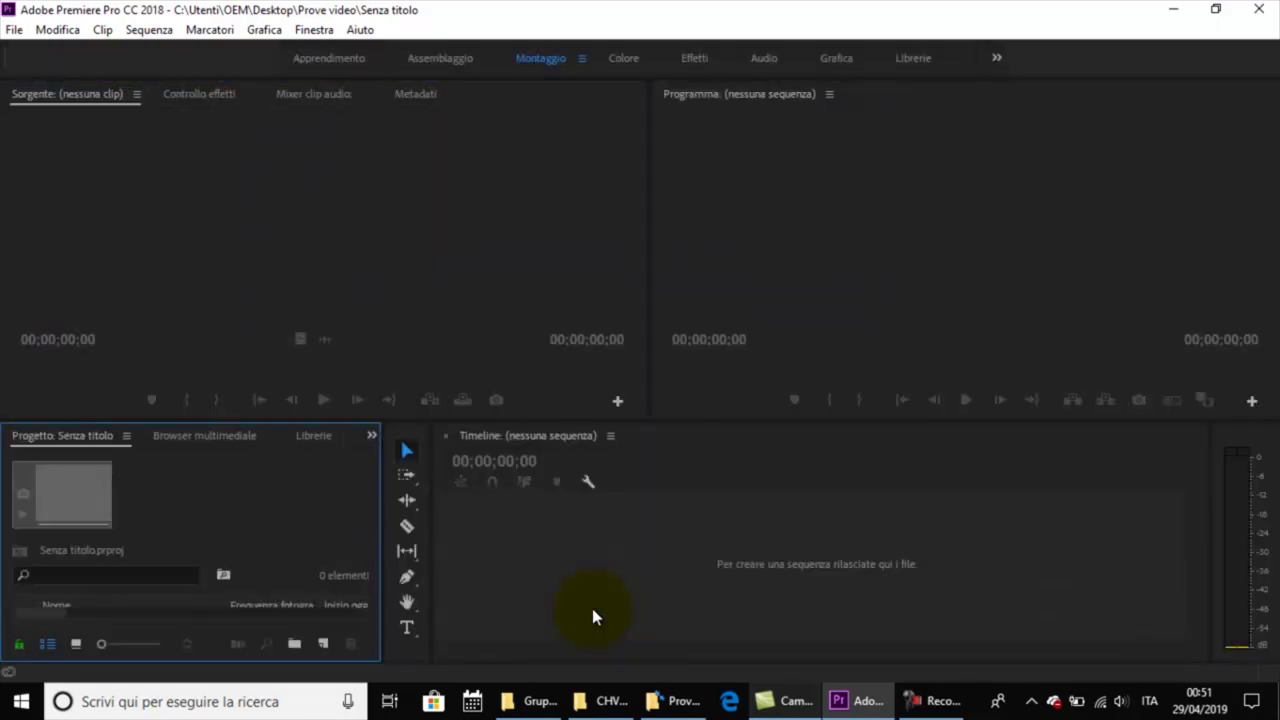
{"action": "mouse_move", "coordinate": [351, 442]}
{"action": "left_mouse_down"}
{"action": "mouse_move", "coordinate": [128, 252]}
{"action": "mouse_move", "coordinate": [48, 234]}
{"action": "left_mouse_up"}
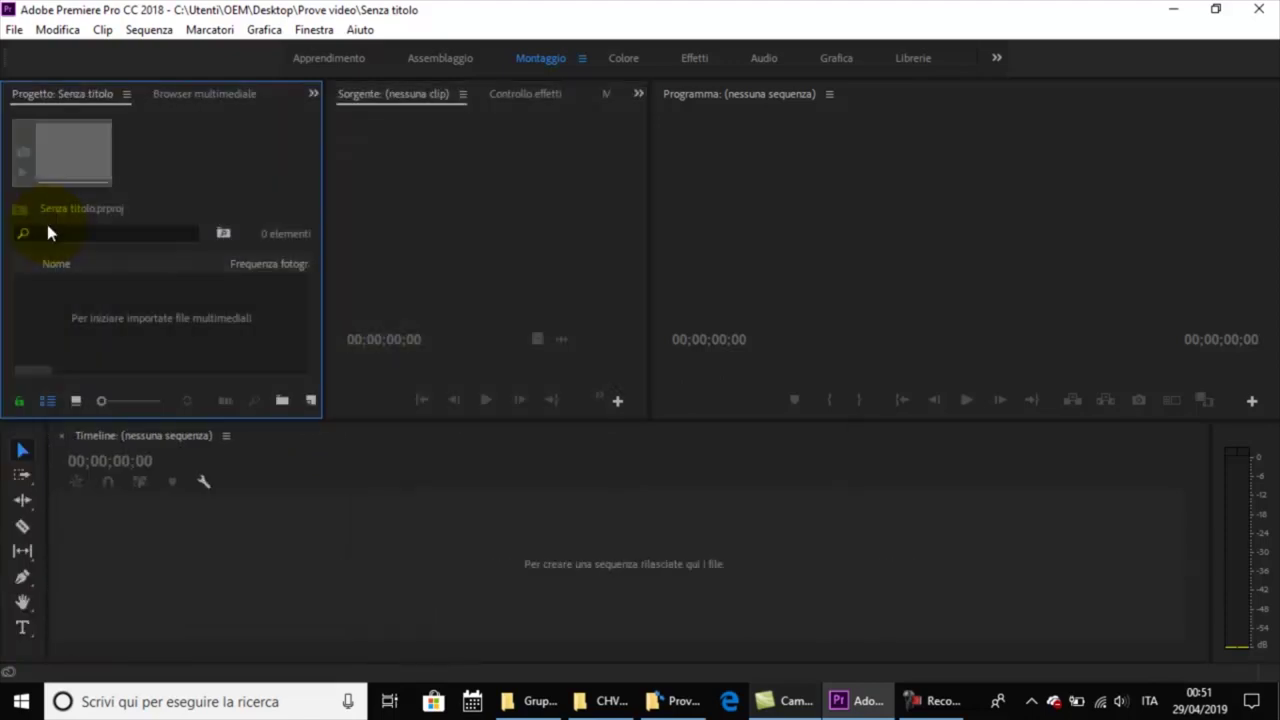
Drag the Cellulare and Telecamera folders from the Prove video window into the Project panel
{"action": "left_click", "coordinate": [675, 701]}
{"action": "left_click_drag", "start_coordinate": [342, 170], "coordinate": [55, 323]}
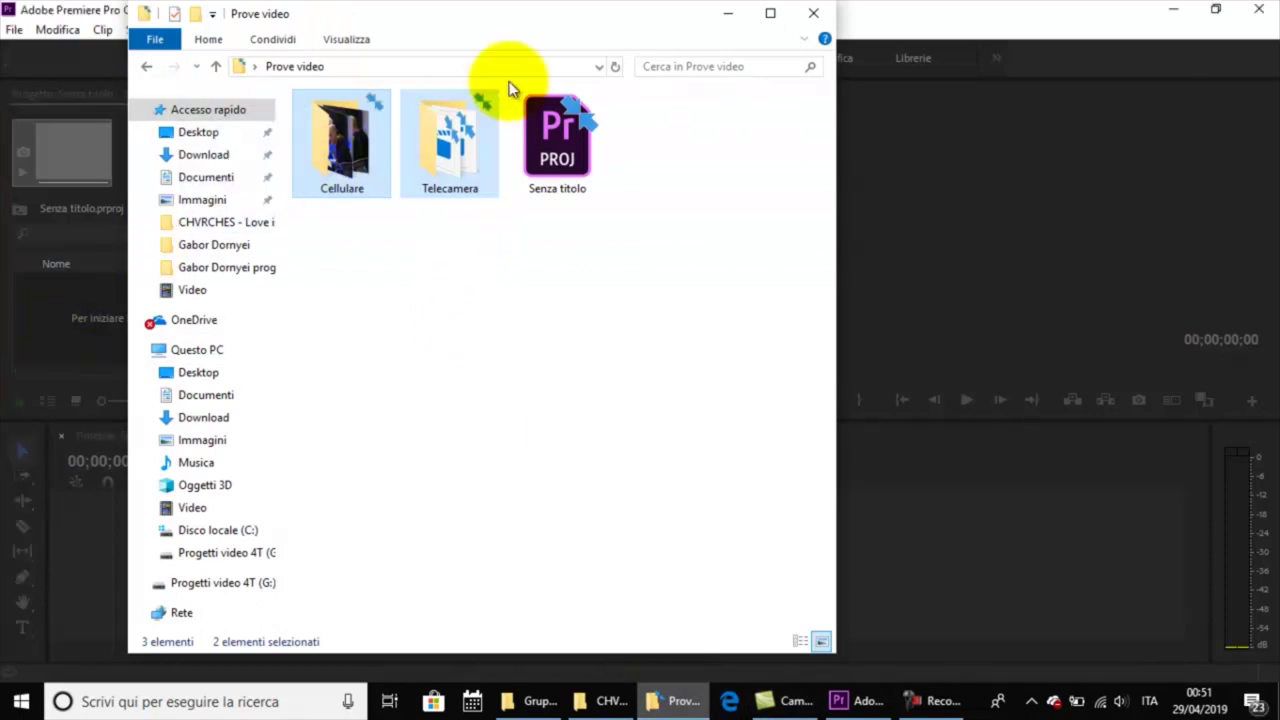
{"action": "left_click", "coordinate": [728, 13]}
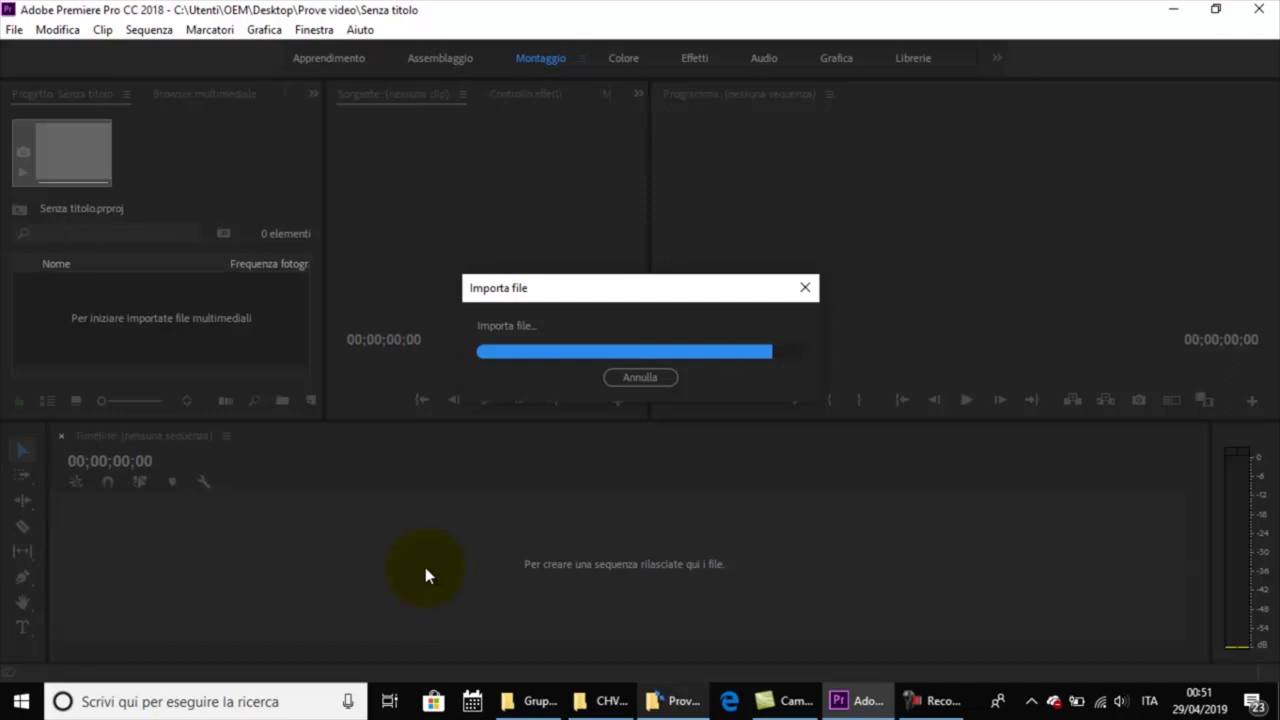
Place clips 00289–00293.MTS from the Telecamera bin on V1/A1, matching the sequence to the clips' settings
{"action": "left_click", "coordinate": [100, 310]}
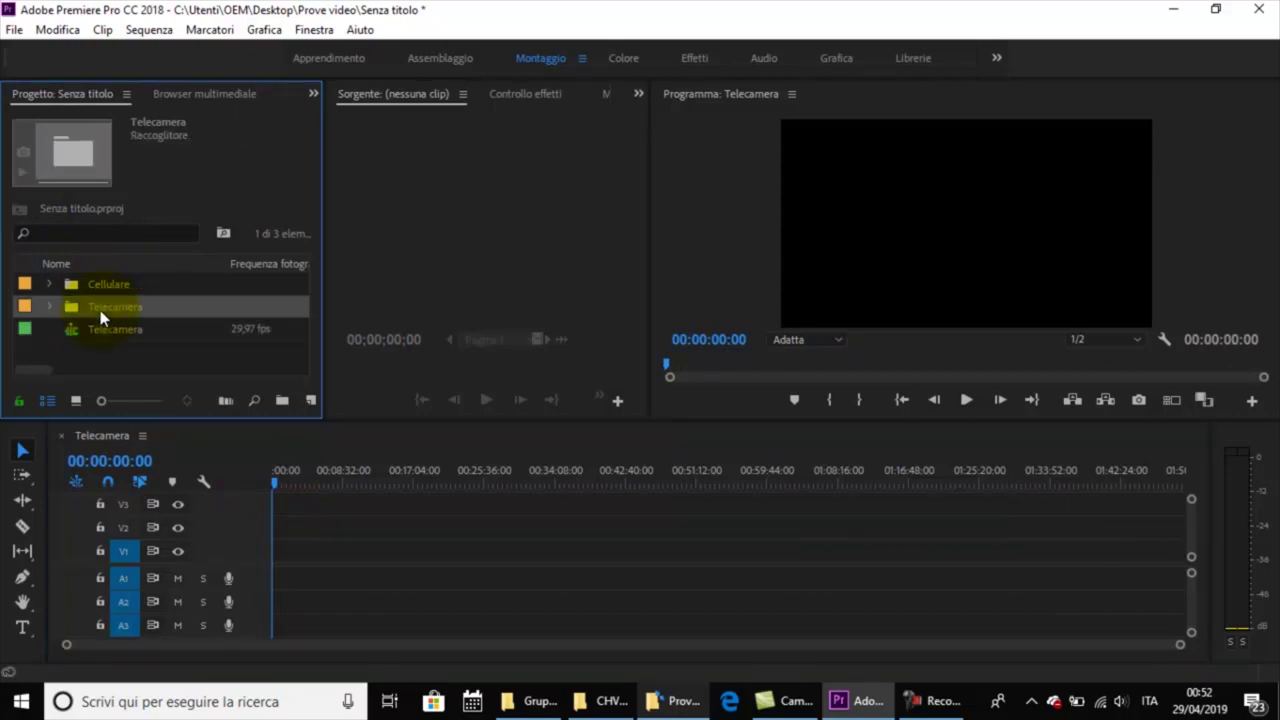
{"action": "left_click", "coordinate": [49, 307]}
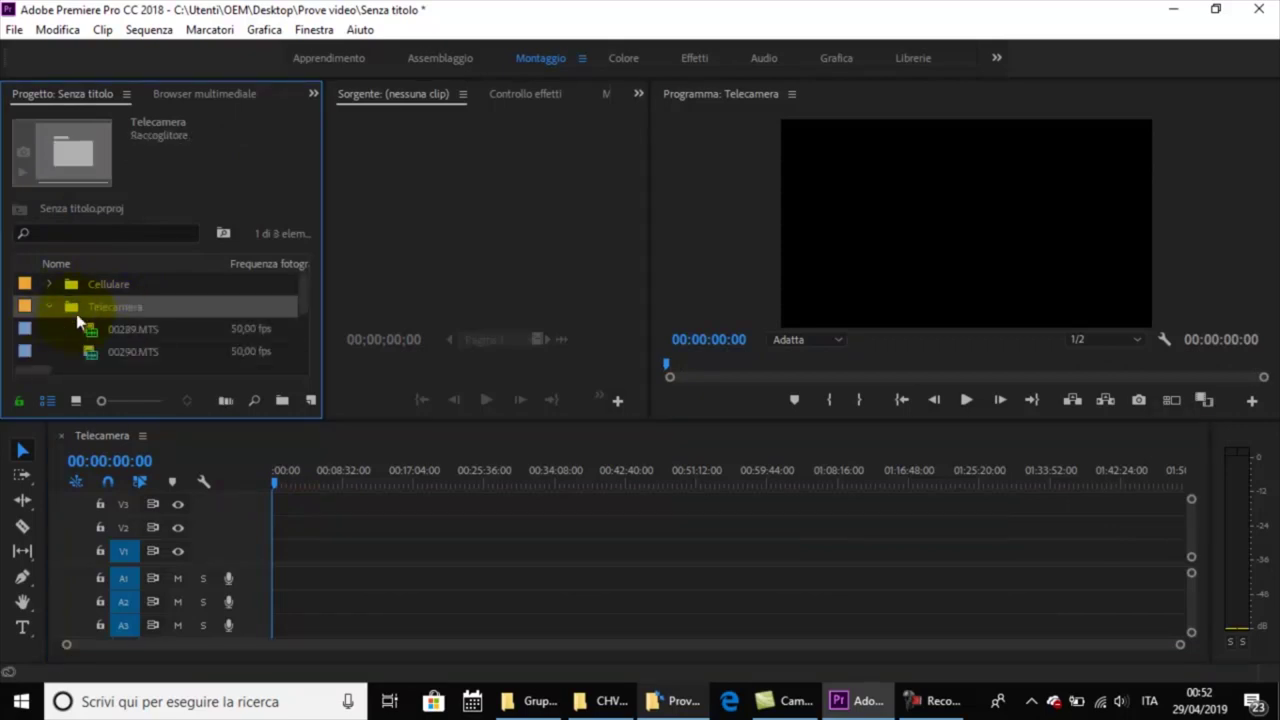
{"action": "left_click", "coordinate": [140, 328]}
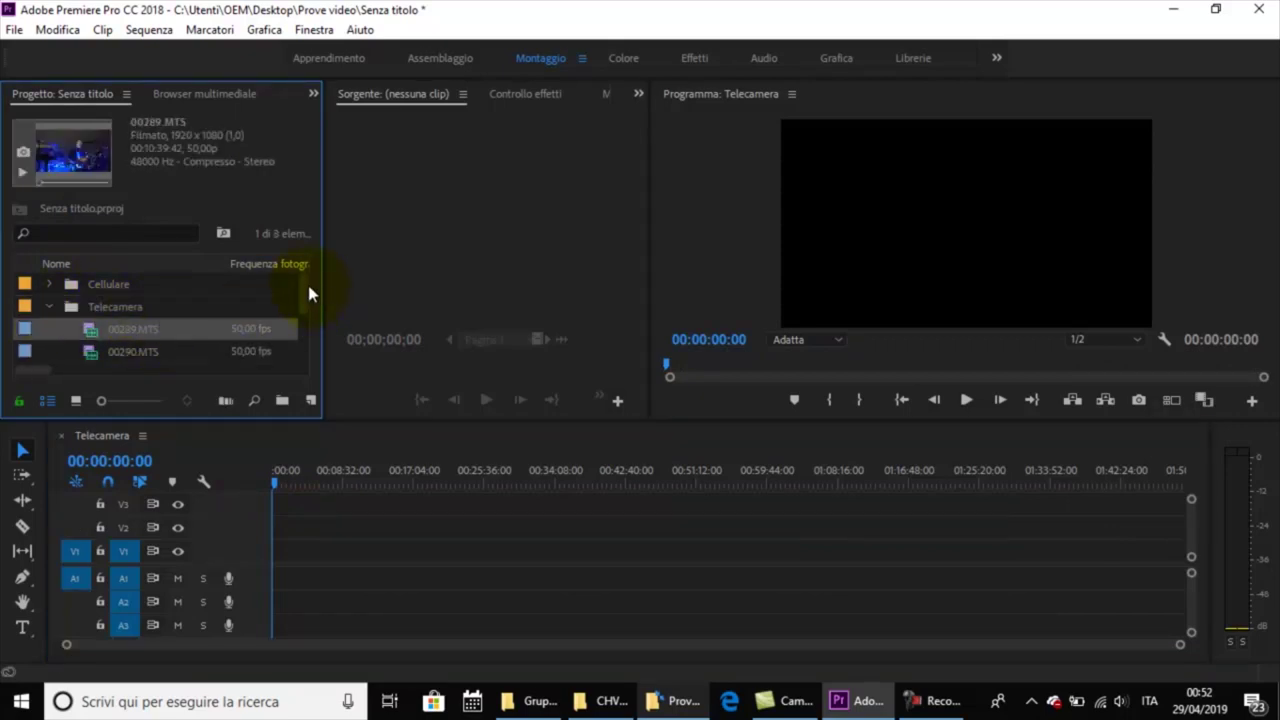
{"action": "left_click_drag", "start_coordinate": [309, 293], "coordinate": [309, 359]}
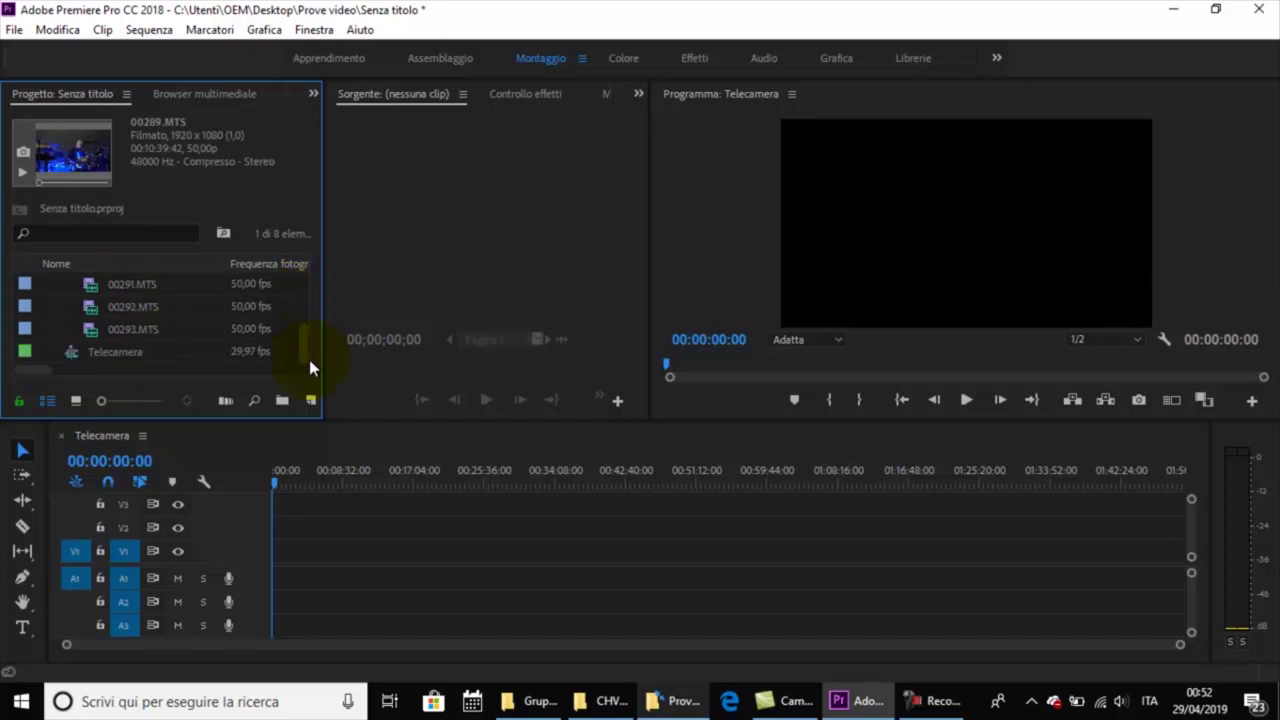
{"action": "left_click", "coordinate": [112, 332], "text": "shift"}
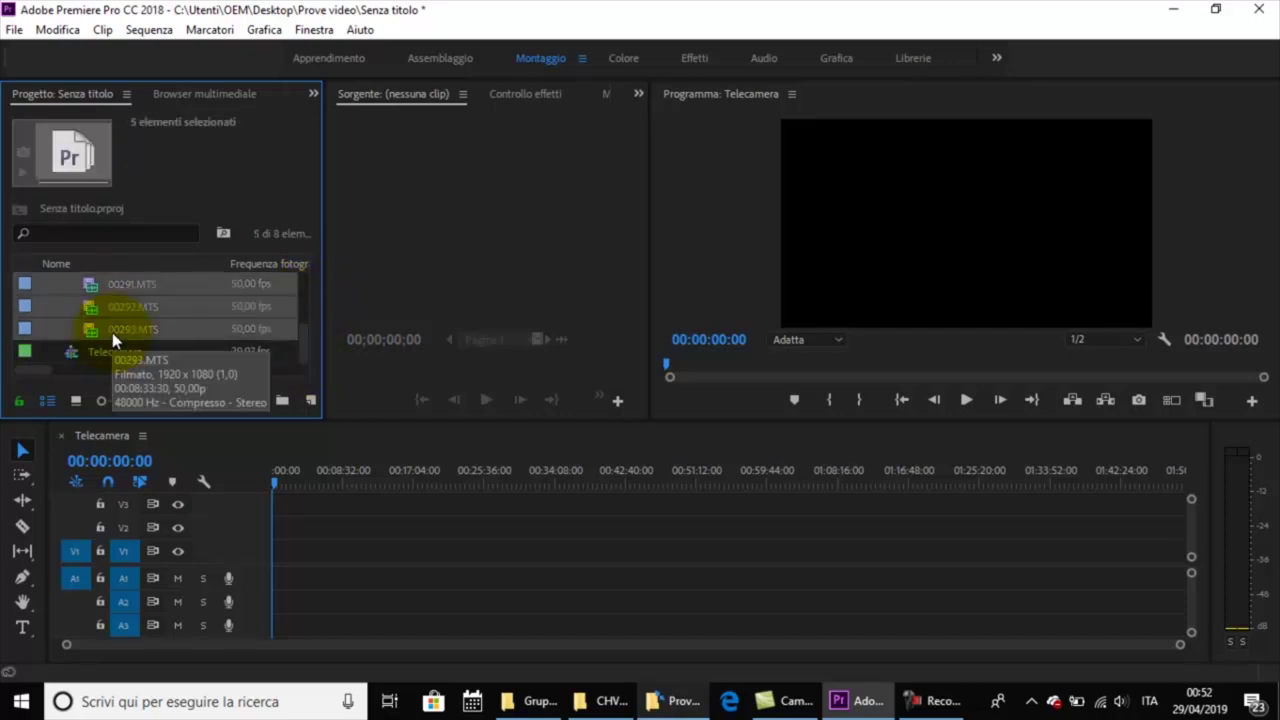
{"action": "left_click_drag", "start_coordinate": [112, 332], "coordinate": [247, 549]}
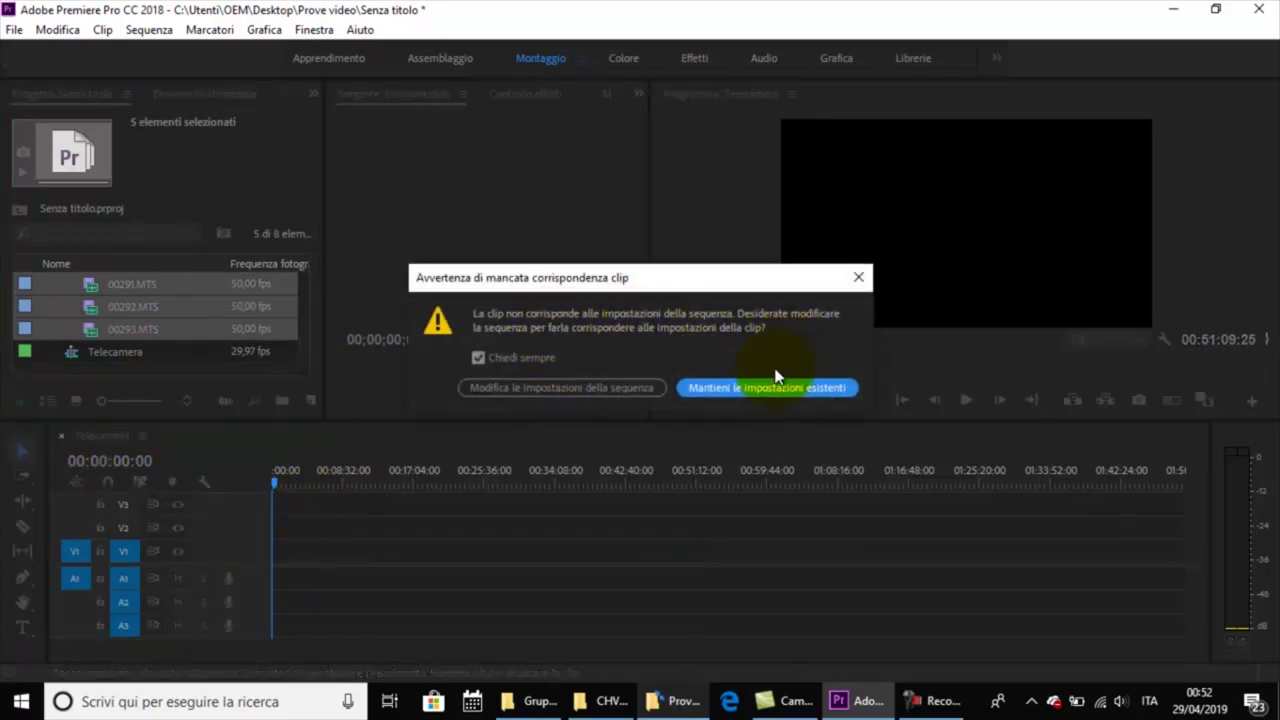
{"action": "left_click", "coordinate": [606, 388]}
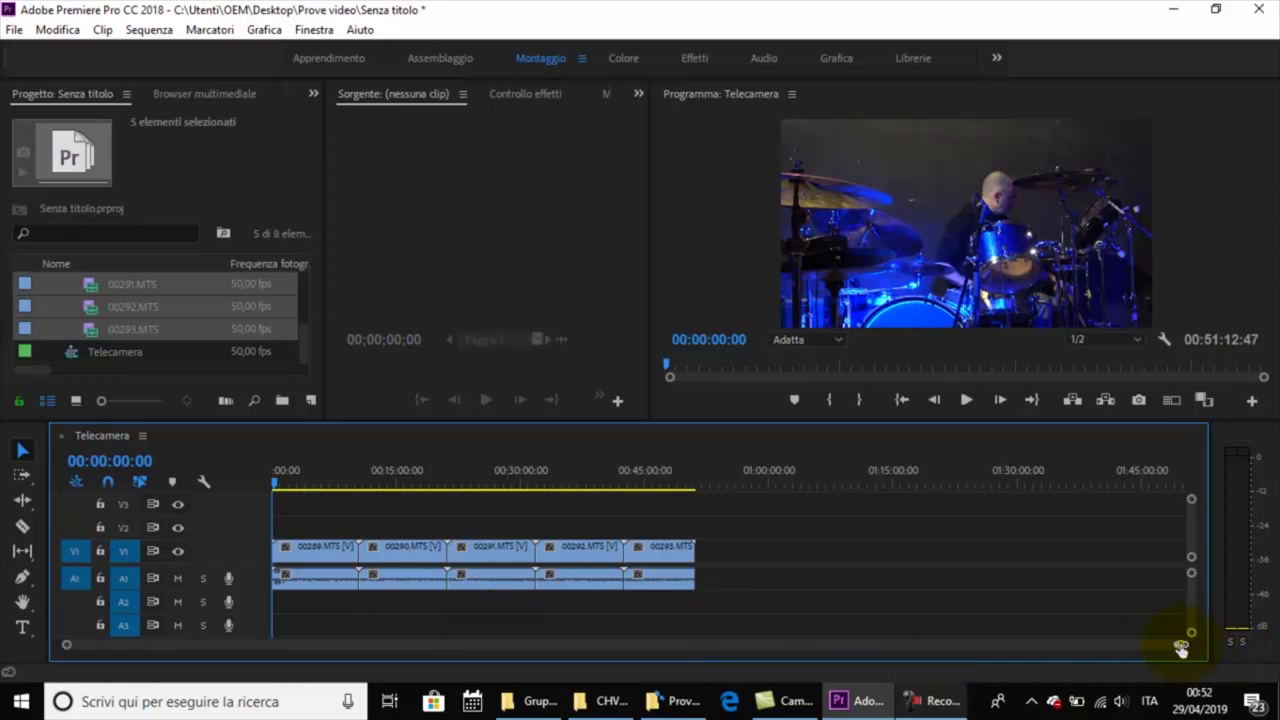
Zoom the timeline and briefly play the sequence from about 7:05
{"action": "left_click_drag", "start_coordinate": [1181, 647], "coordinate": [1048, 652]}
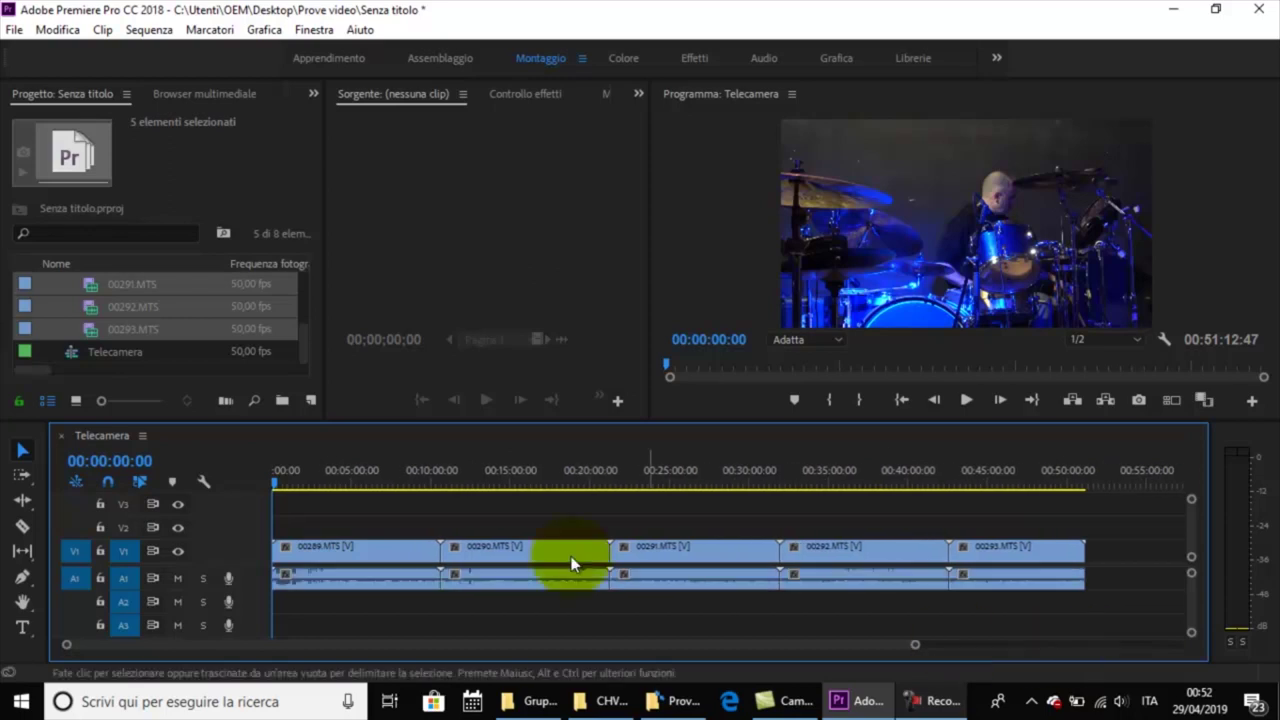
{"action": "left_click", "coordinate": [385, 485]}
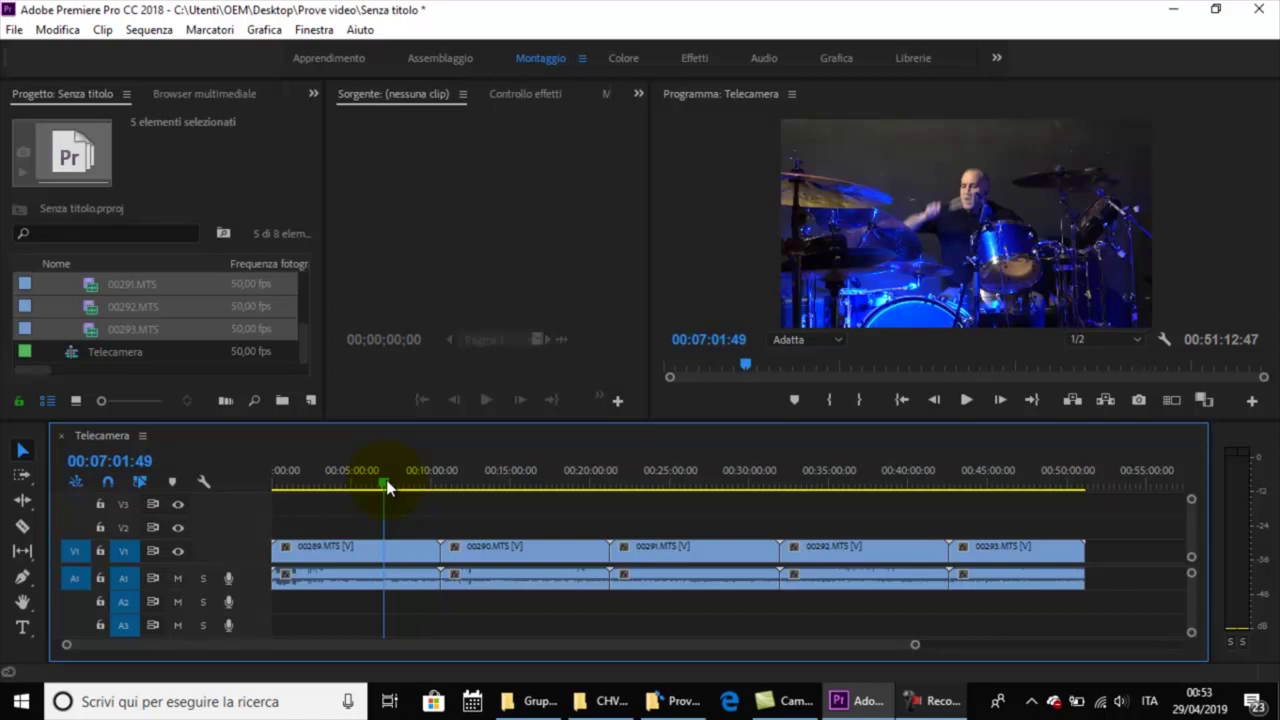
{"action": "key", "text": "space"}
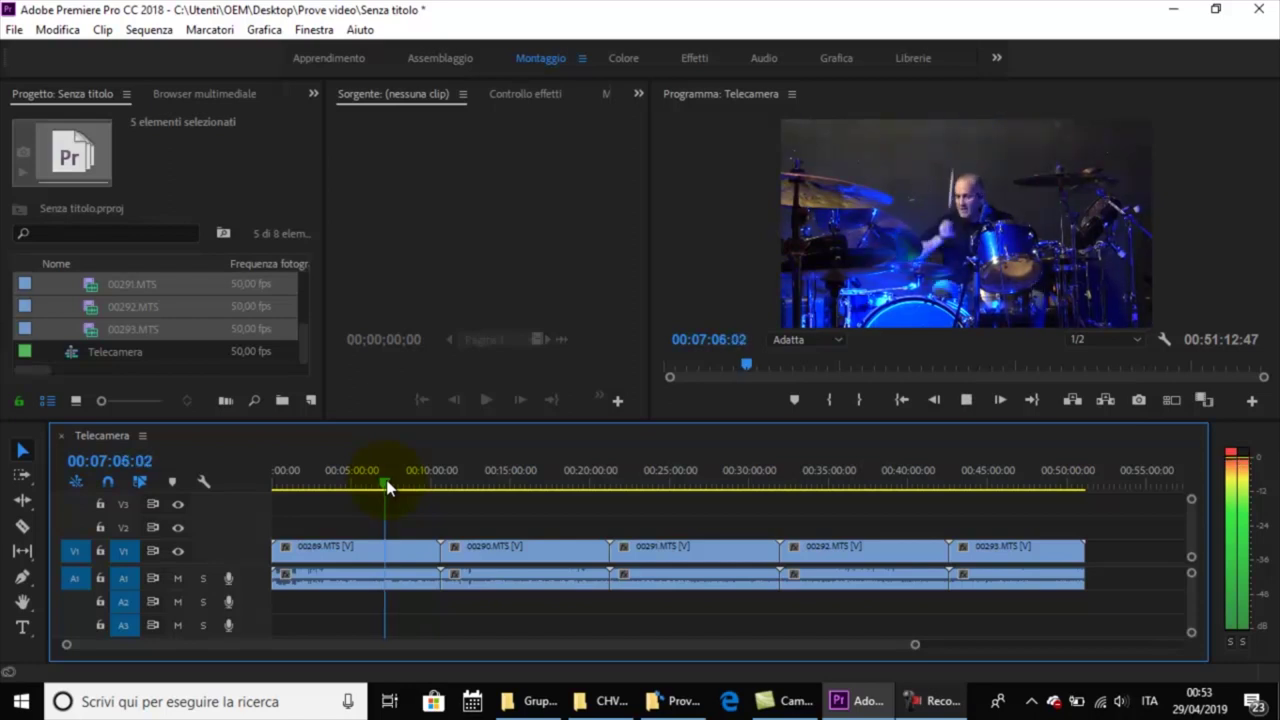
{"action": "key", "text": "space"}
{"action": "left_click", "coordinate": [384, 487]}
Scrub to about 17:36 and play the sequence from there
{"action": "left_click", "coordinate": [499, 486]}
{"action": "left_click_drag", "start_coordinate": [504, 481], "coordinate": [559, 494]}
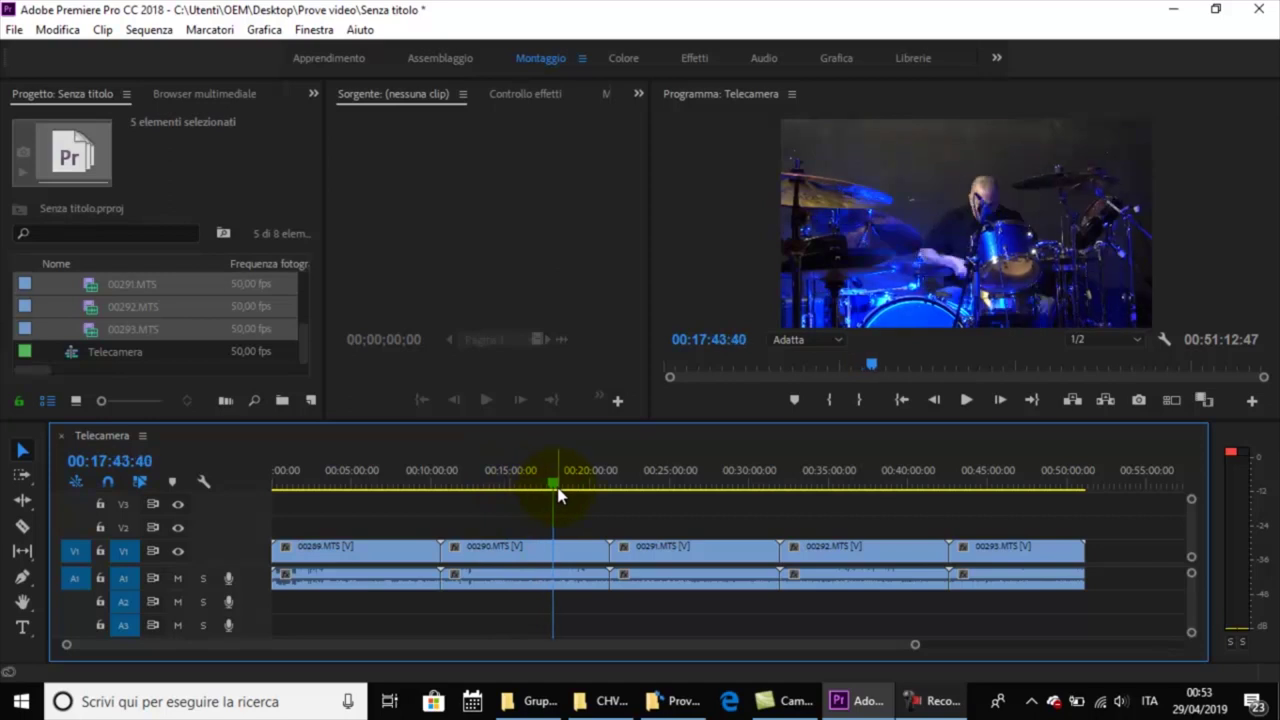
{"action": "key", "text": "space"}
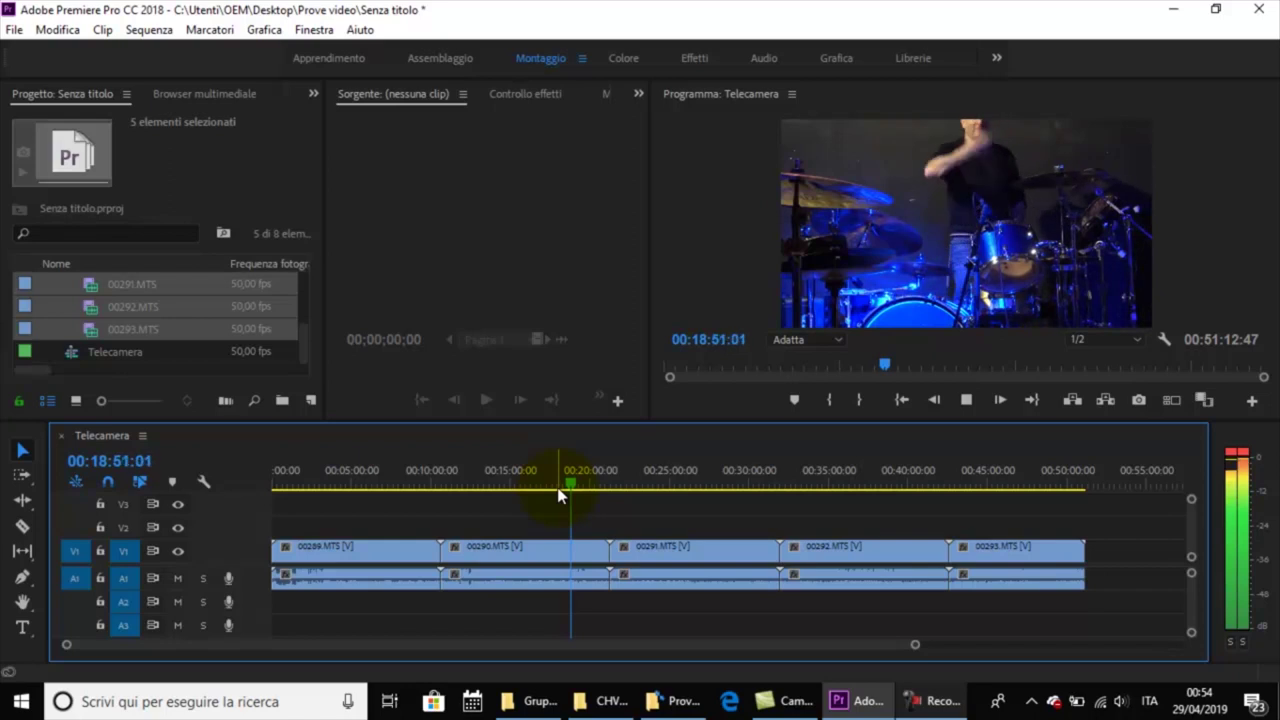
{"action": "left_click", "coordinate": [934, 488]}
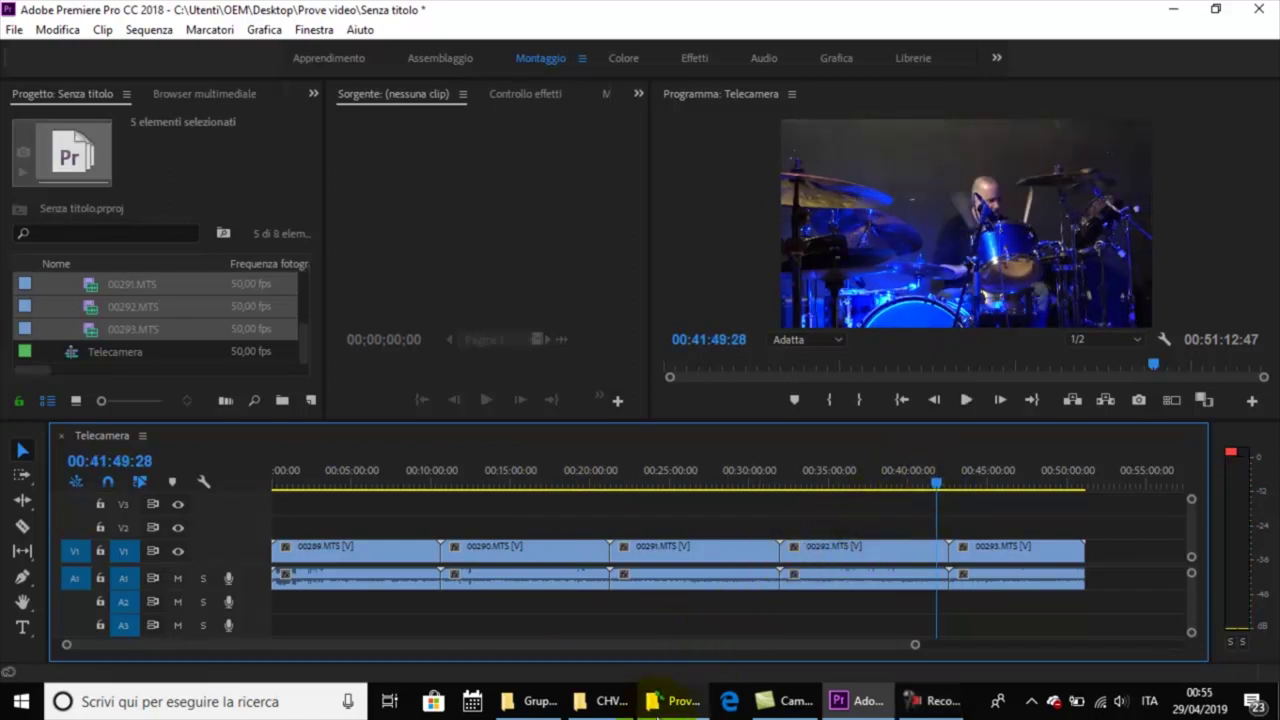
Open the Telecamera folder in Prove video and play clip 00292 in the video player
{"action": "left_click", "coordinate": [674, 701]}
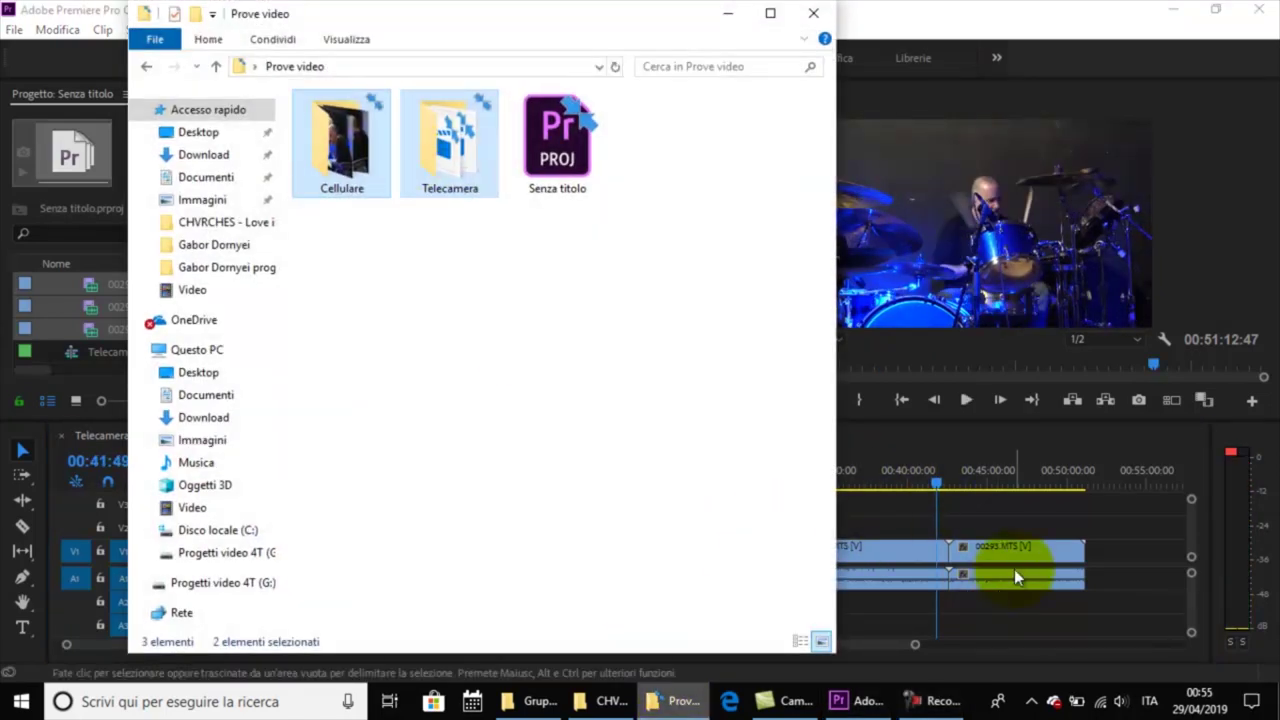
{"action": "left_click", "coordinate": [904, 509]}
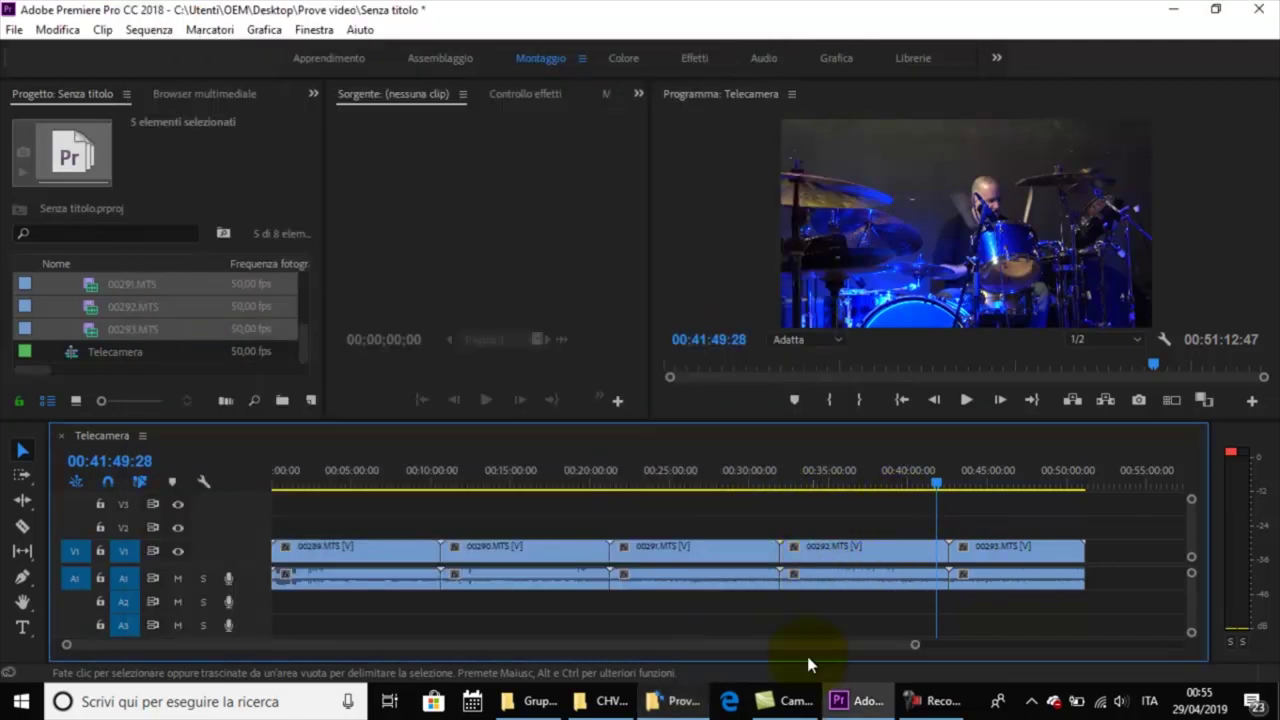
{"action": "left_click", "coordinate": [676, 701]}
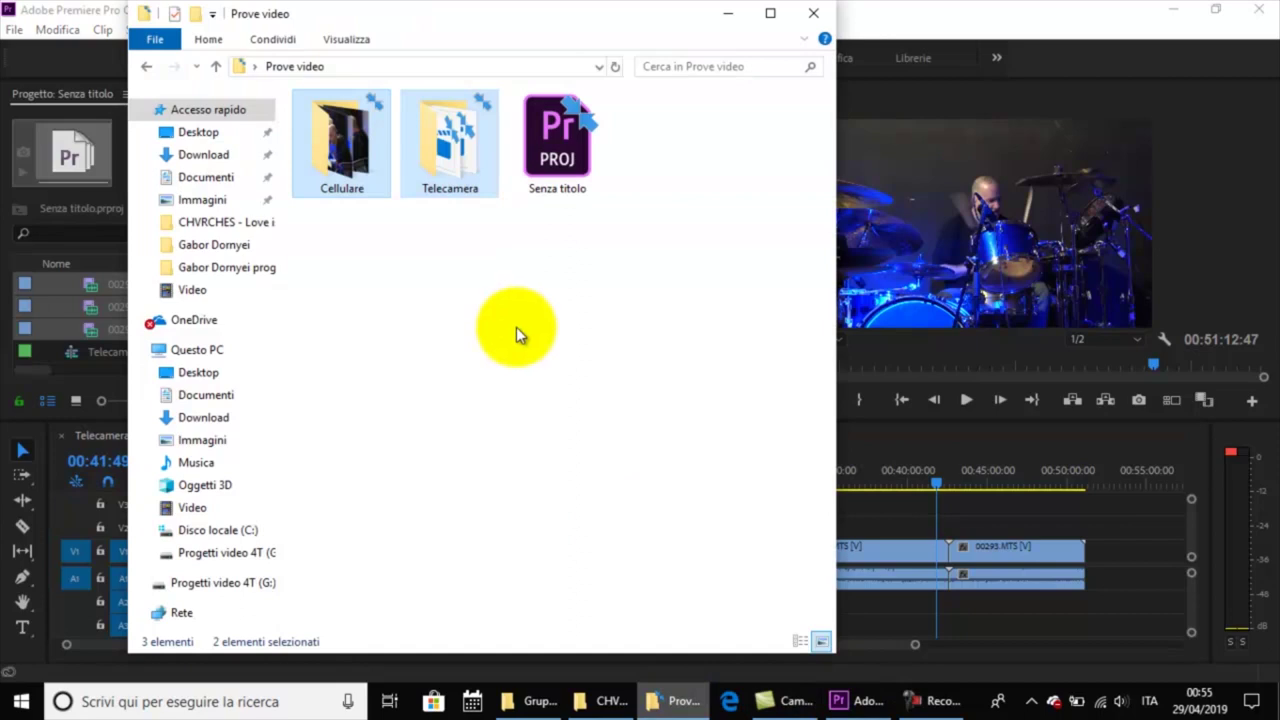
{"action": "double_click", "coordinate": [459, 159]}
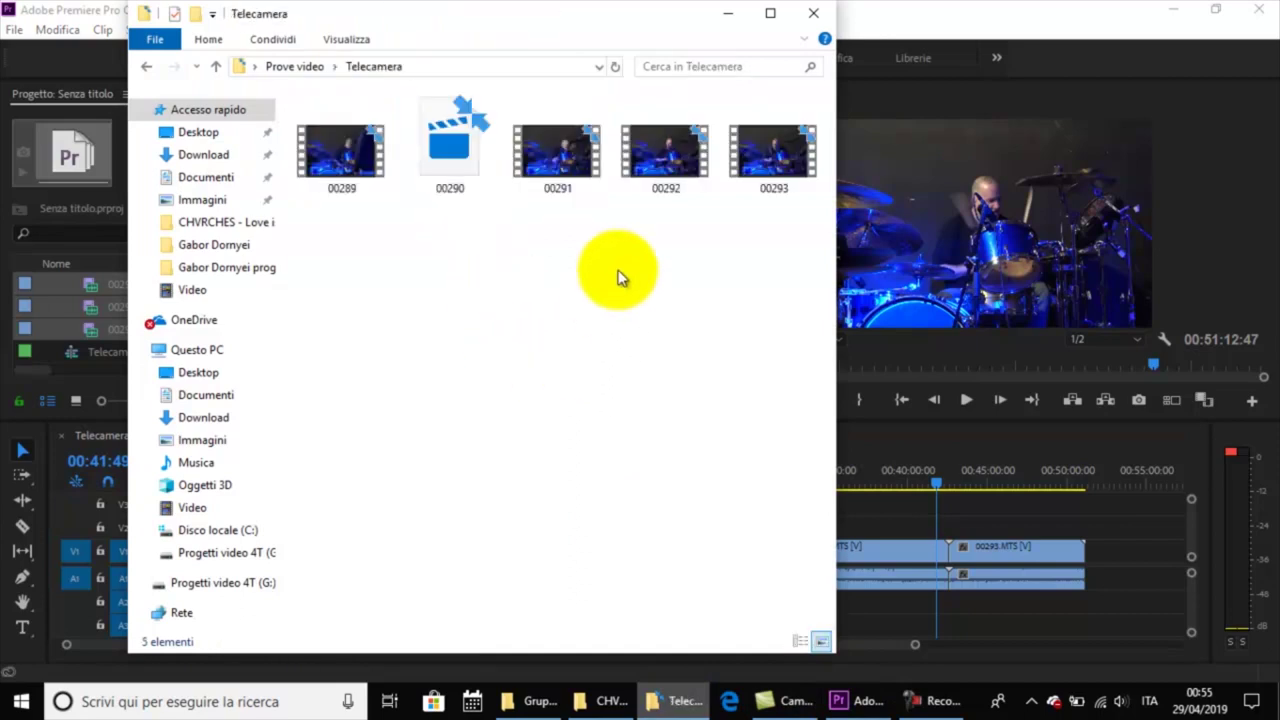
{"action": "left_click", "coordinate": [670, 170]}
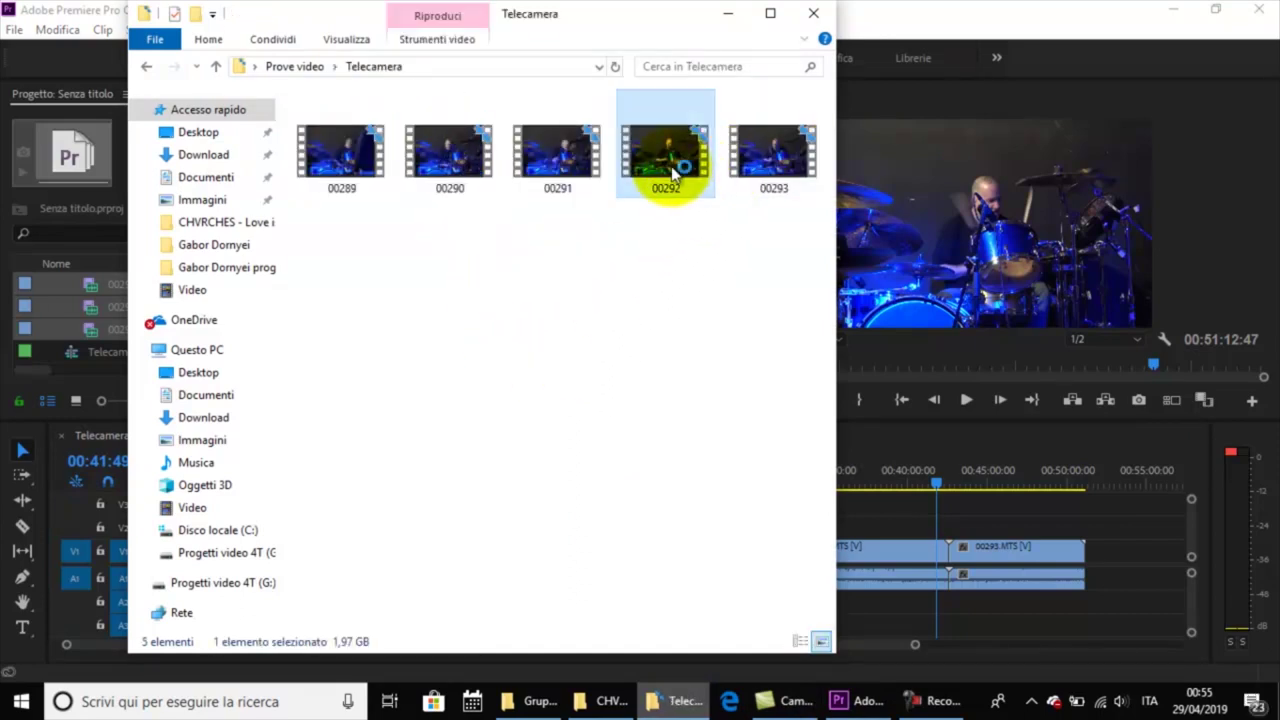
{"action": "double_click", "coordinate": [672, 170]}
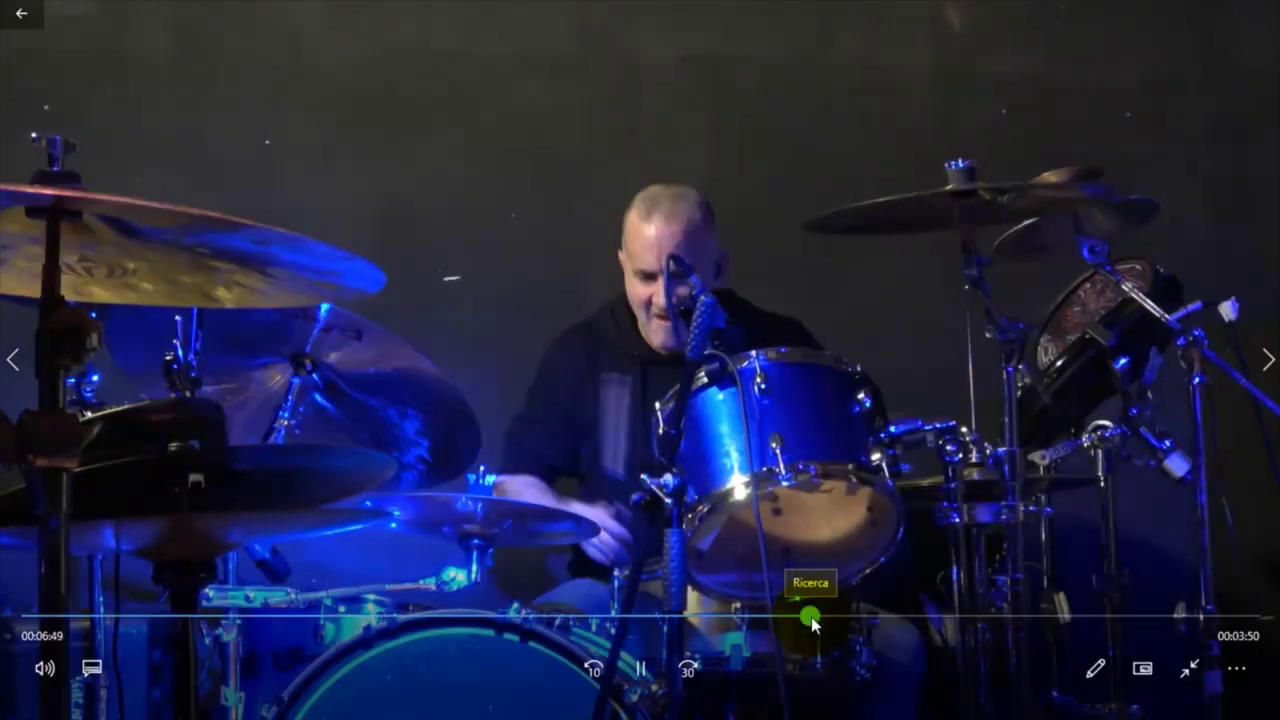
Skip clip 00292 ahead to about 8:09, then to about 8:25
{"action": "left_click_drag", "start_coordinate": [810, 617], "coordinate": [966, 617]}
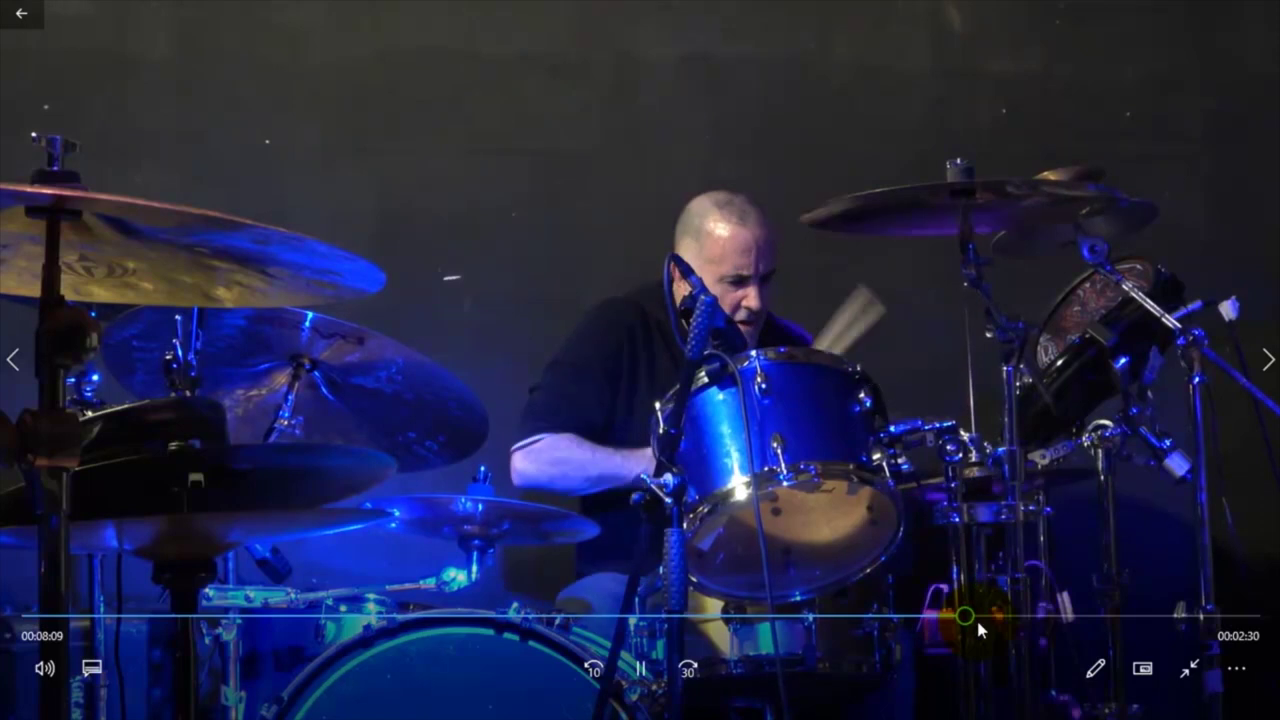
{"action": "left_click", "coordinate": [992, 613]}
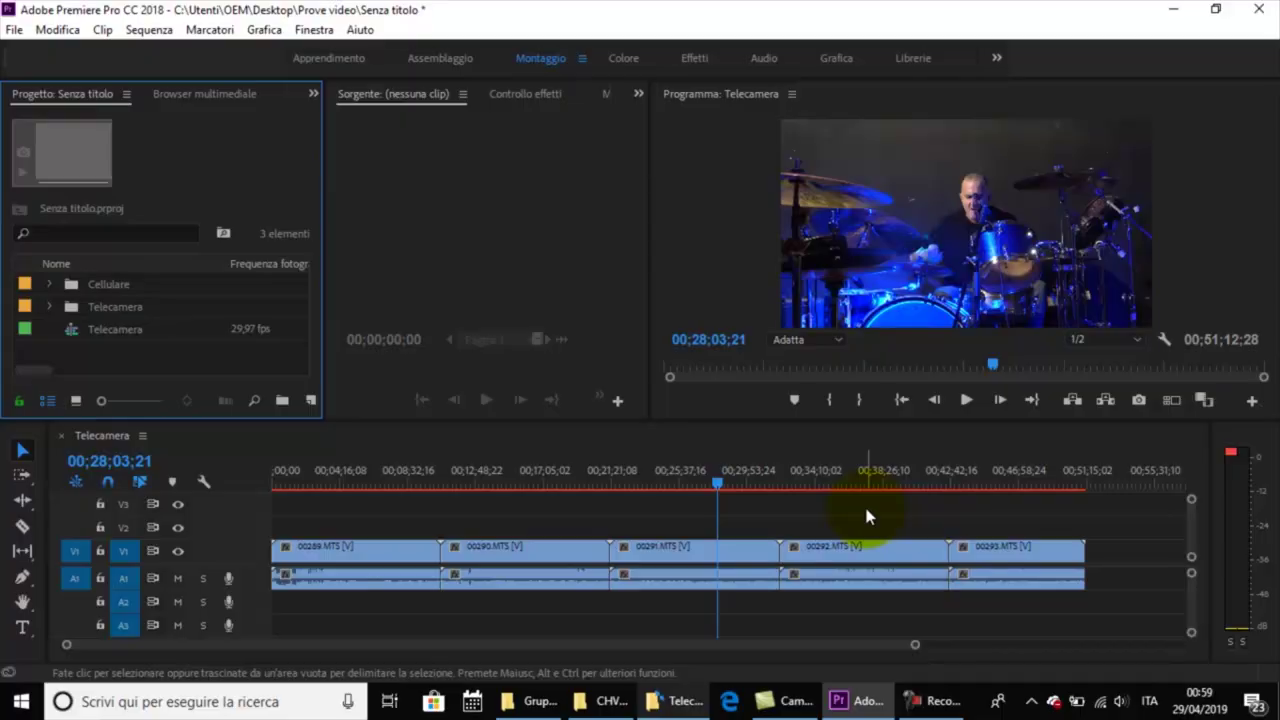
Select clip 00292.MTS and render the Telecamera sequence previews with Enter
{"action": "left_click", "coordinate": [889, 557]}
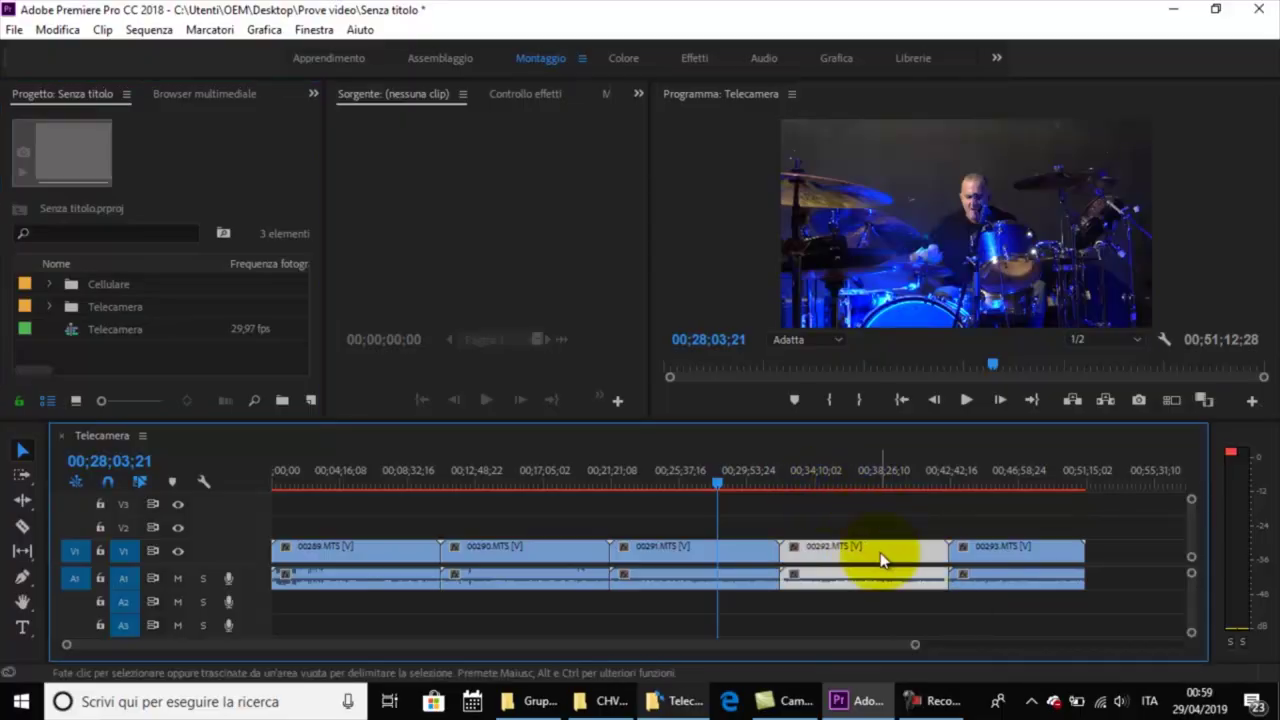
{"action": "key", "text": "Return"}
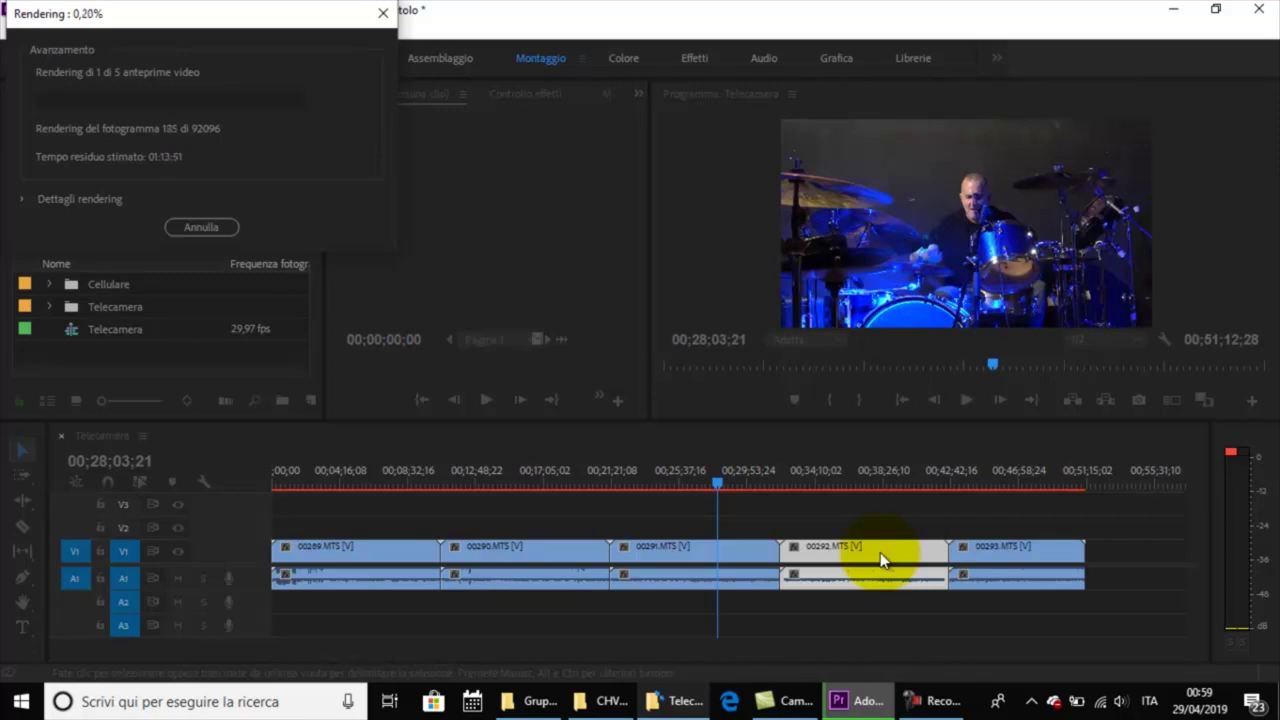
{"action": "left_click", "coordinate": [940, 703]}
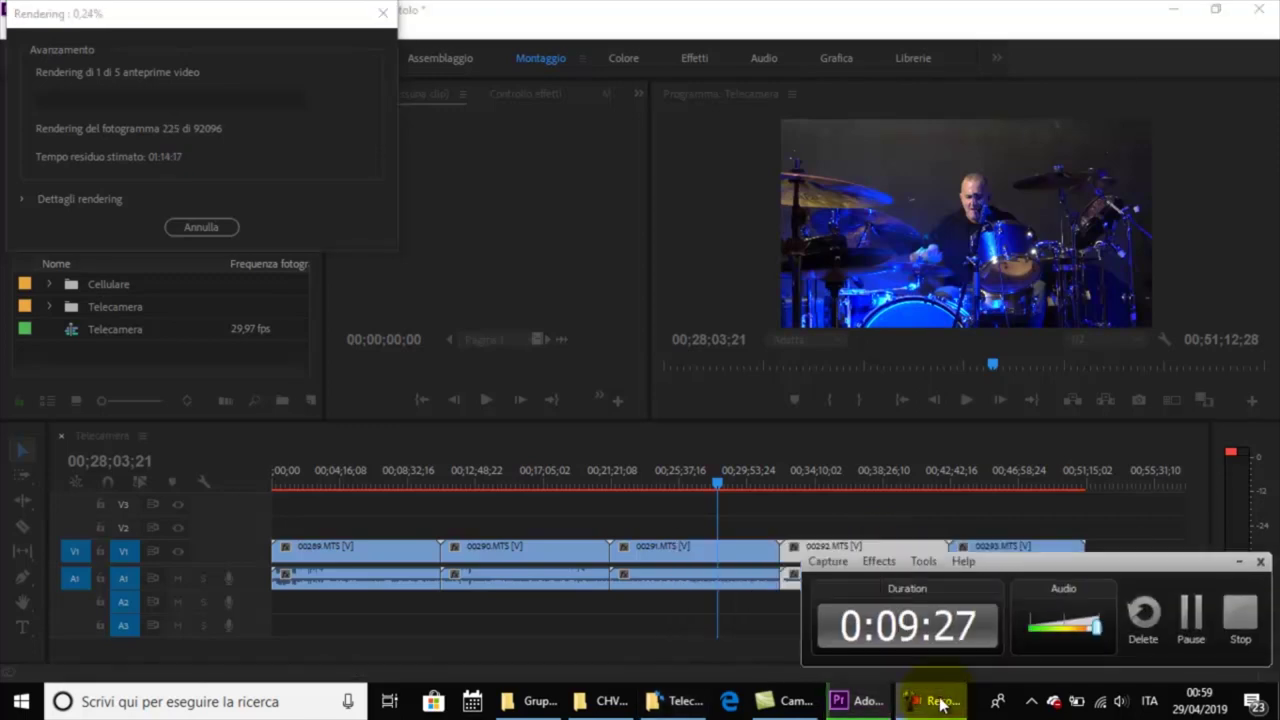
{"action": "left_click", "coordinate": [1240, 612]}
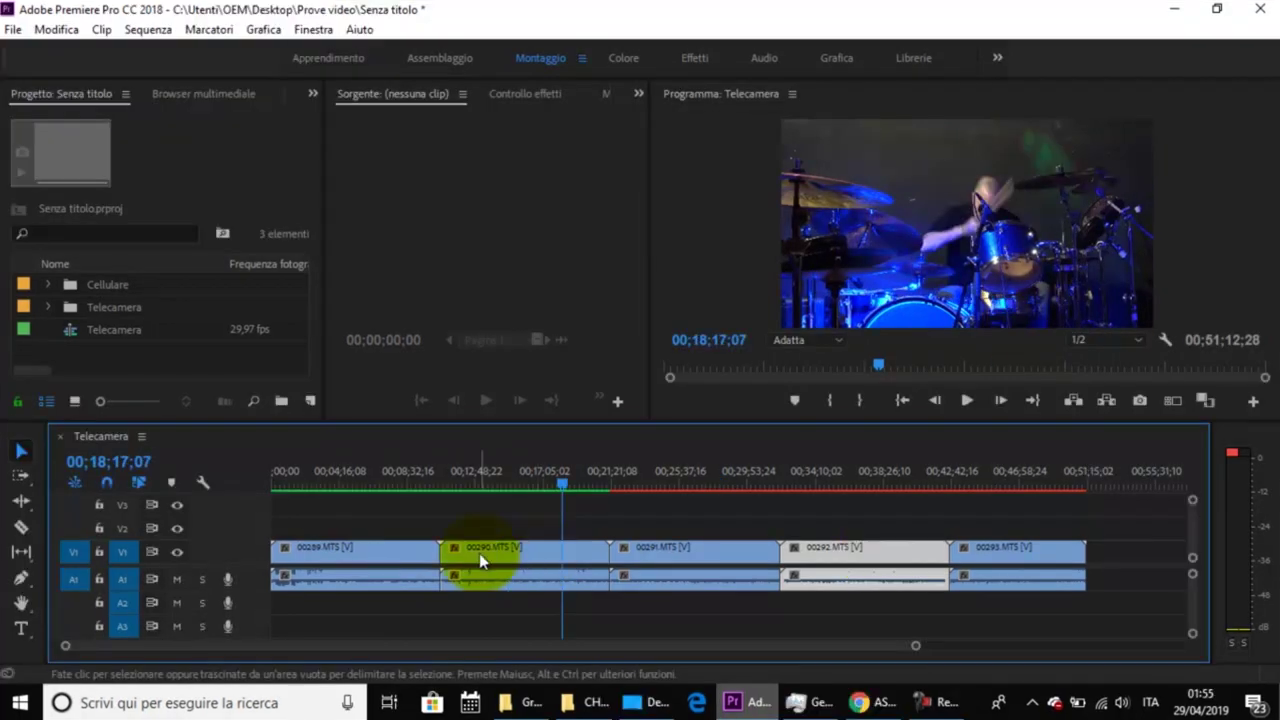
Play the sequence from about 8:12, then move the playhead to about 18:38
{"action": "left_click_drag", "start_coordinate": [563, 487], "coordinate": [402, 489]}
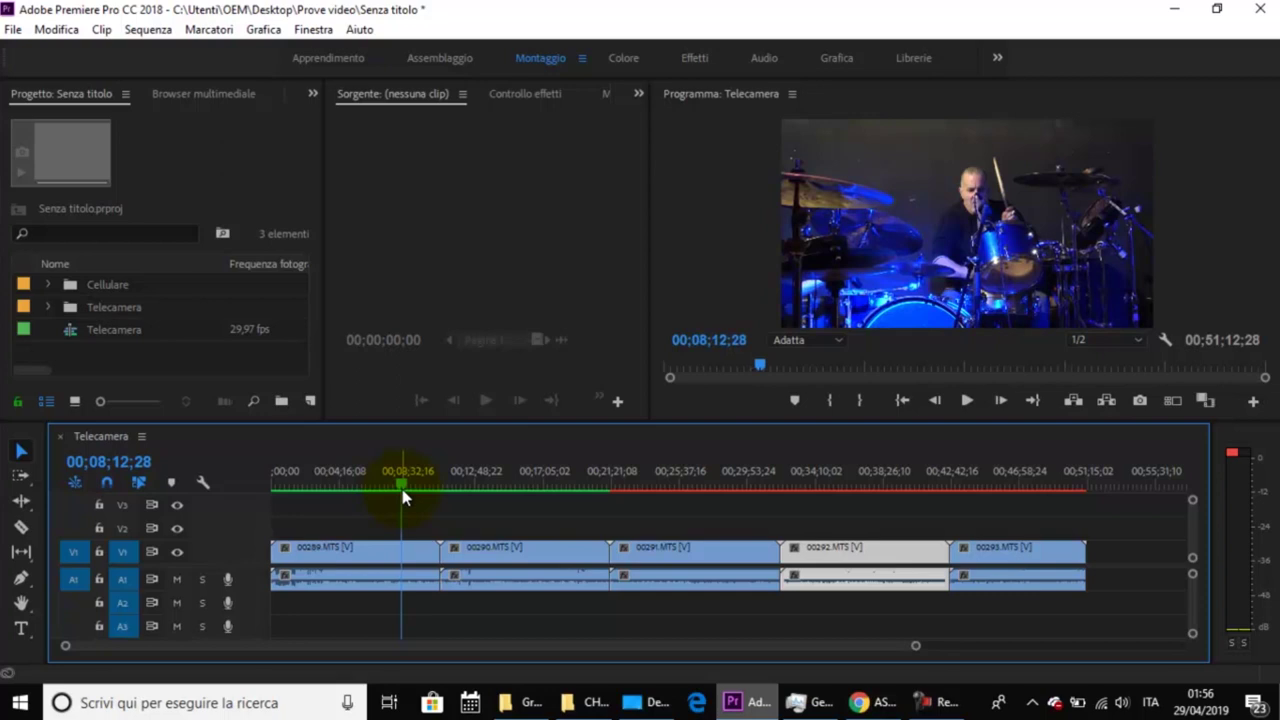
{"action": "key", "text": "space"}
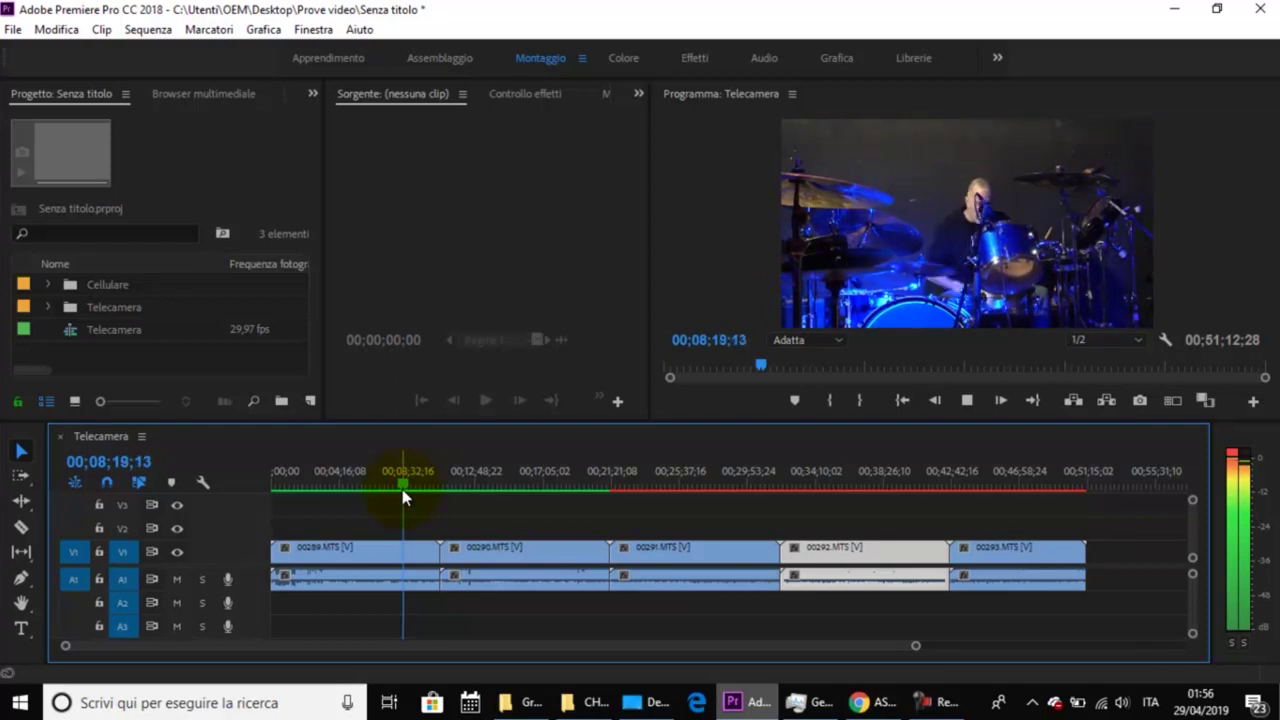
{"action": "left_click_drag", "start_coordinate": [402, 489], "coordinate": [567, 487]}
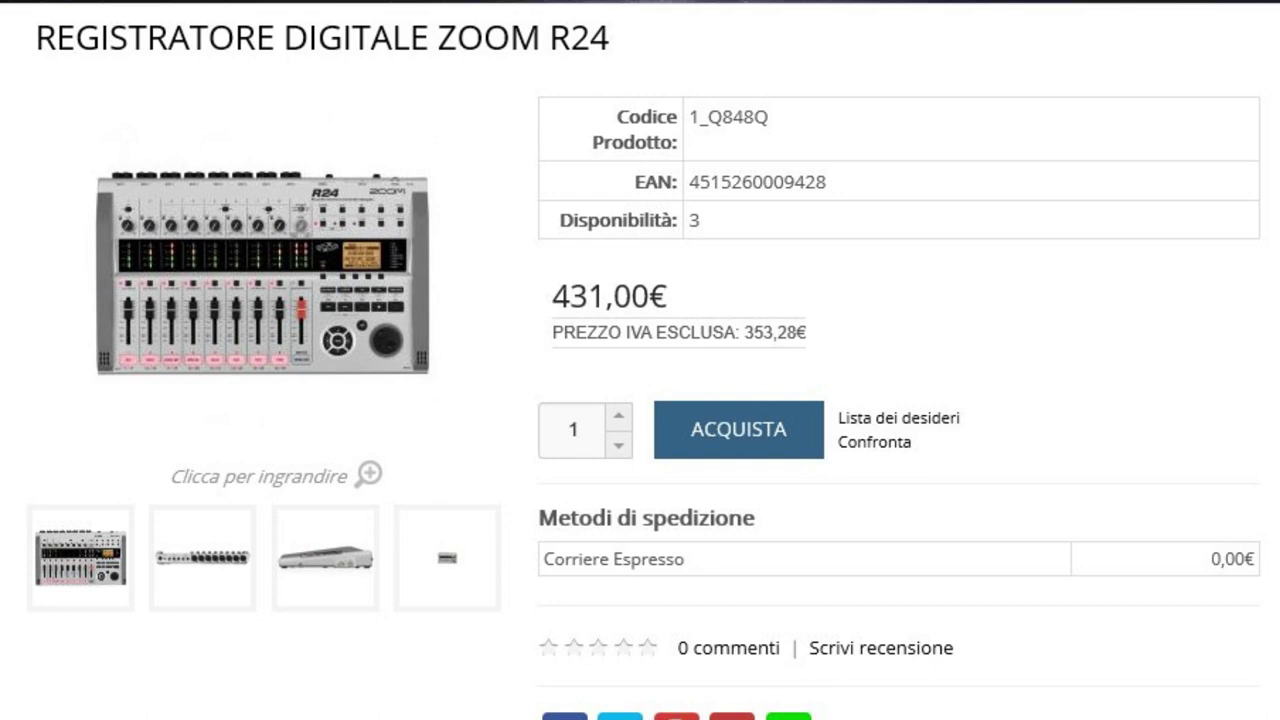
Bring Chrome forward to show the Amazon product page
{"action": "left_click", "coordinate": [866, 703]}
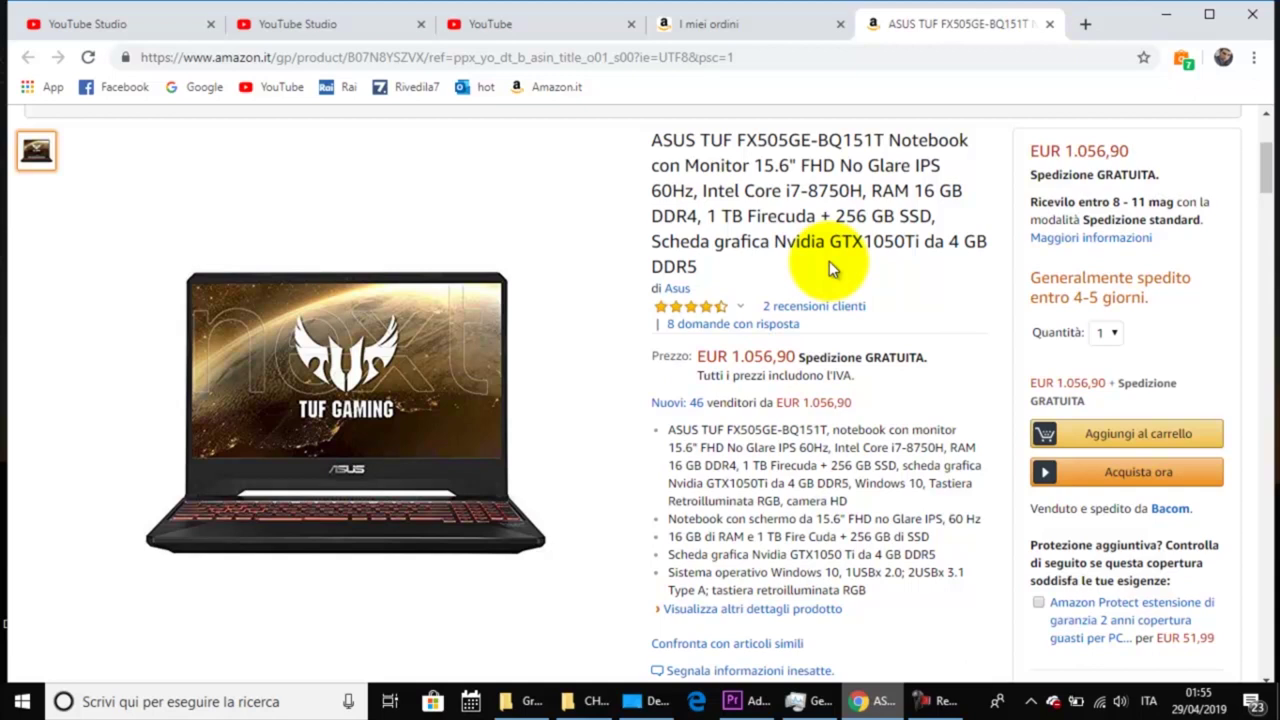
Switch back to Premiere Pro, with the Telecamera sequence paused at 18;17;07
{"action": "left_click", "coordinate": [750, 703]}
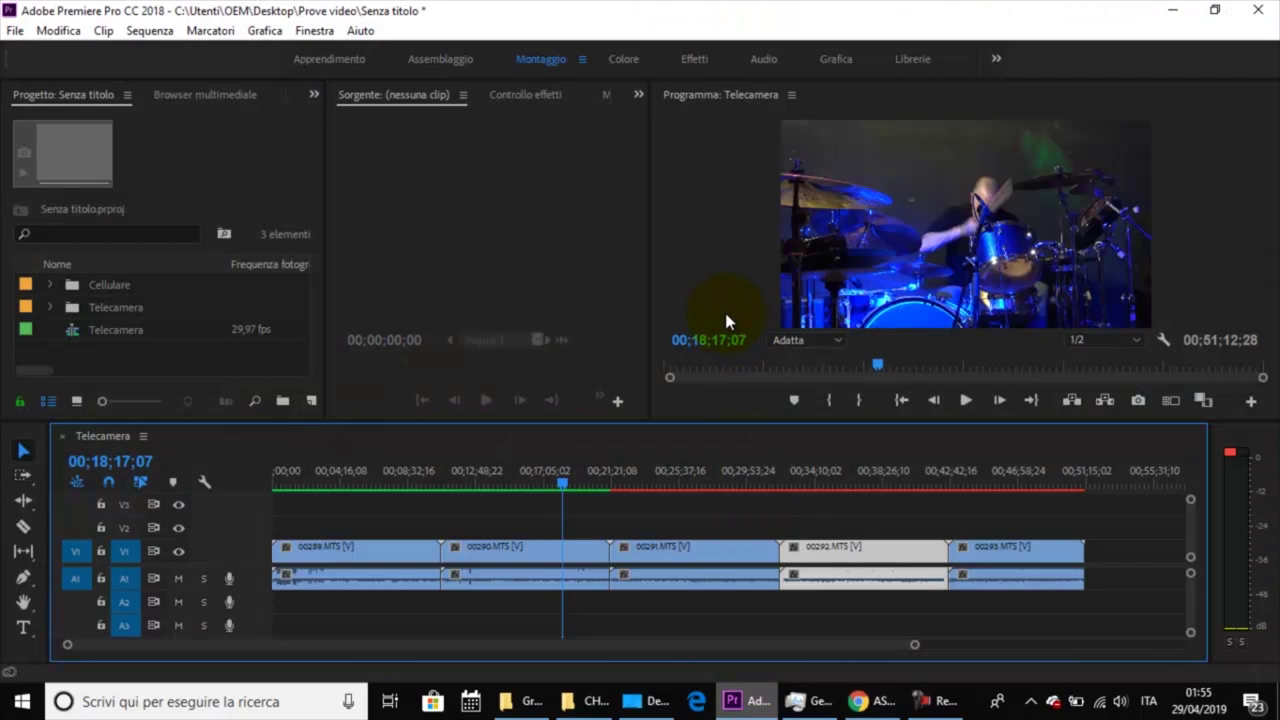